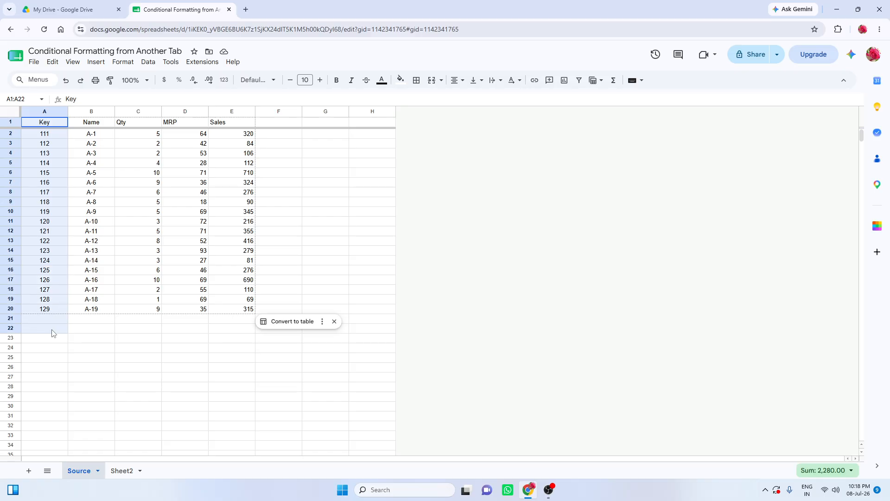
Step: Examine the Name, Qty, MRP, Sales and Key columns on the Source sheet
drag(99, 127, 100, 350)
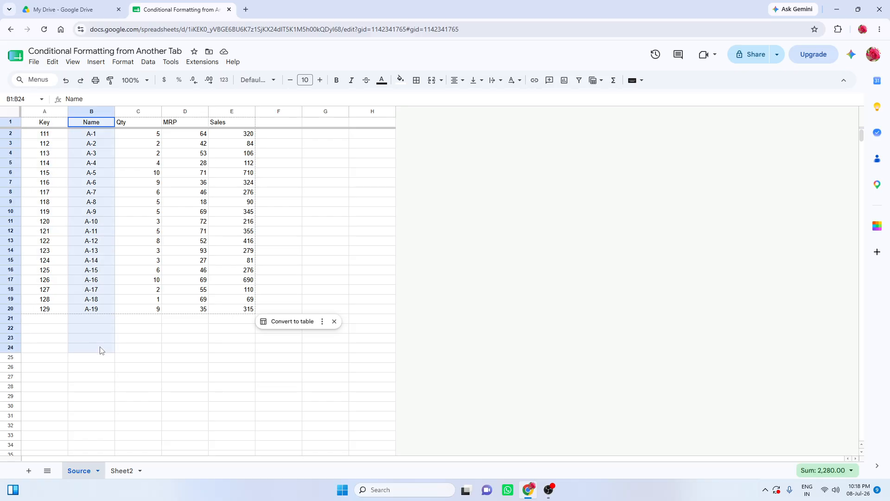
click(141, 112)
click(197, 111)
click(228, 111)
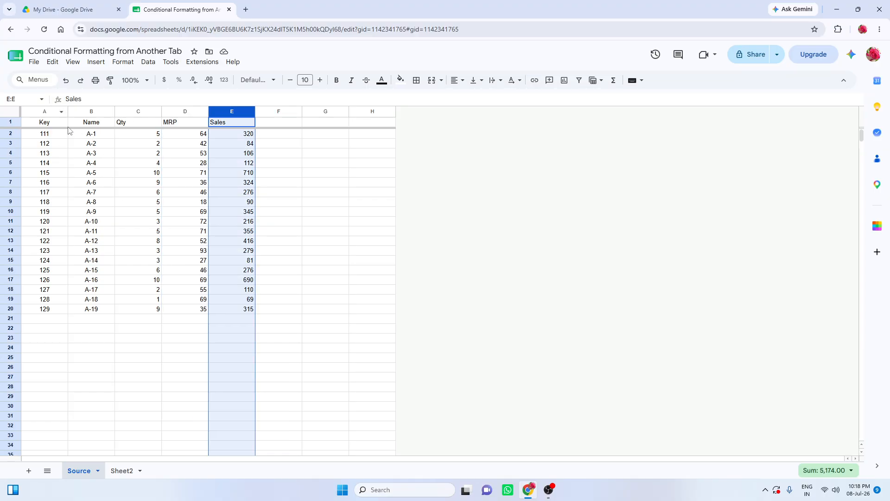
click(43, 111)
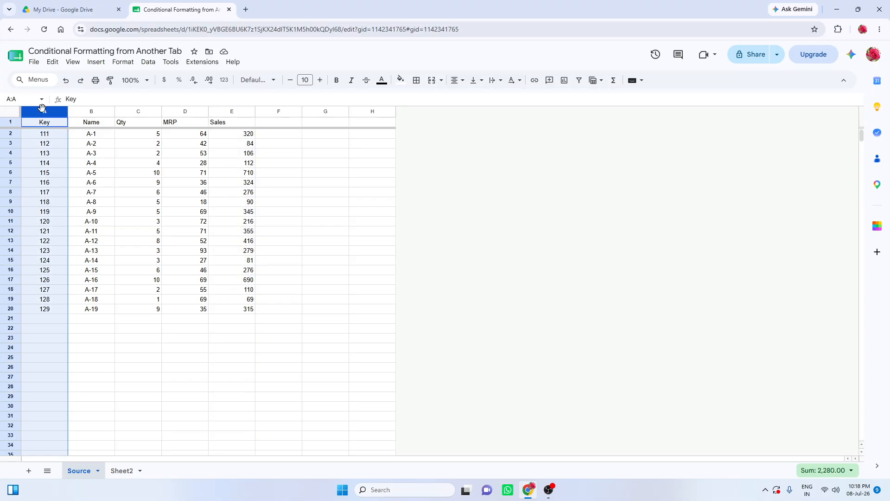
click(132, 348)
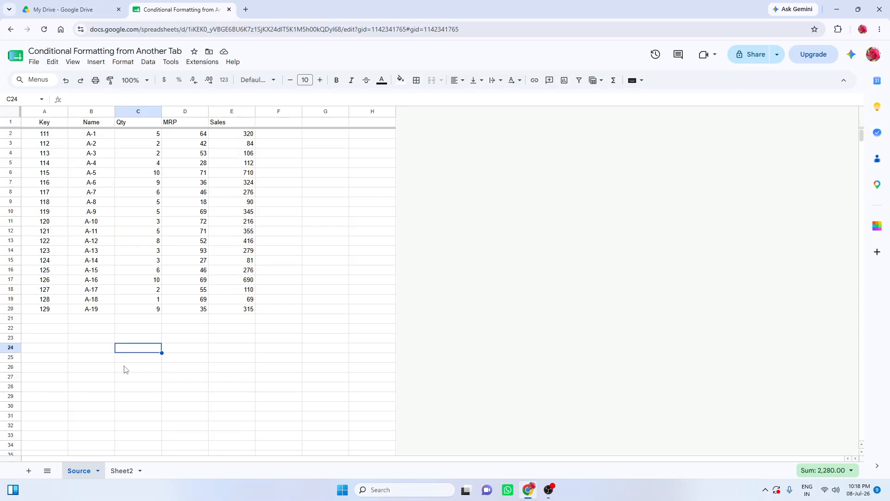
Step: Enter 111 as the key in cell A2 of Sheet2
click(131, 471)
click(42, 133)
text(111)
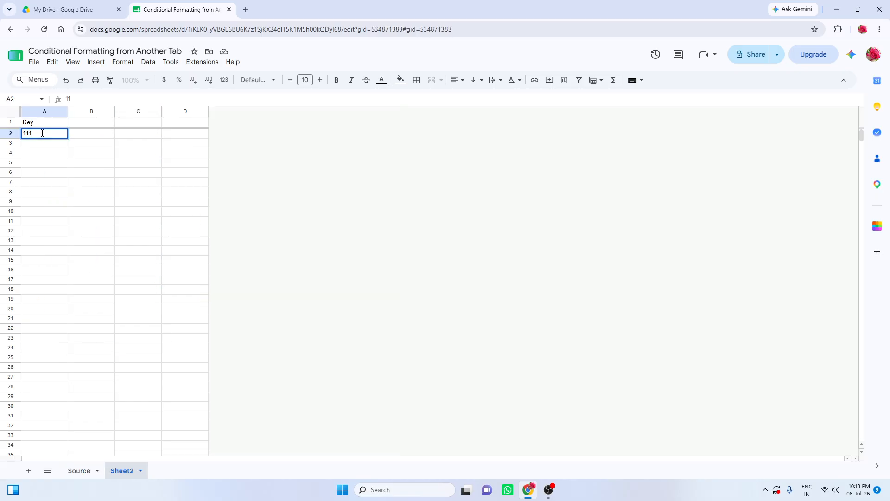
key(Tab)
click(46, 138)
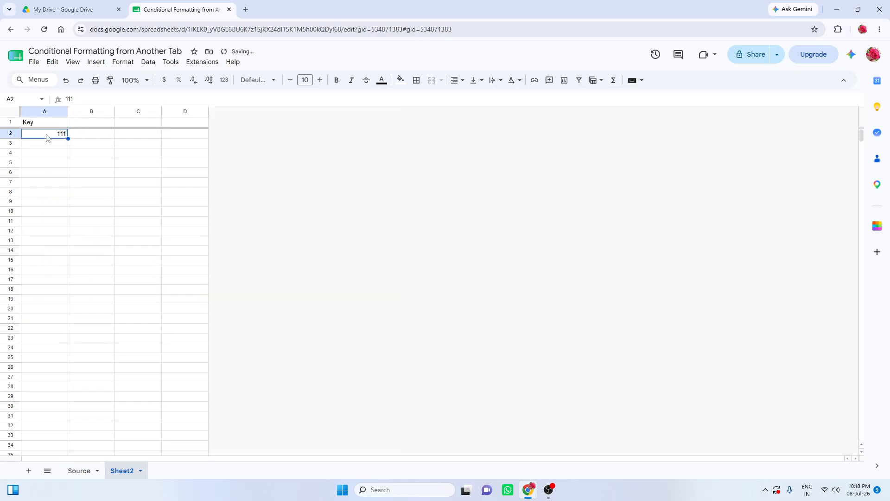
Step: Check the Key column on the Source sheet and enter 129 in cell A2 of Sheet2
click(78, 471)
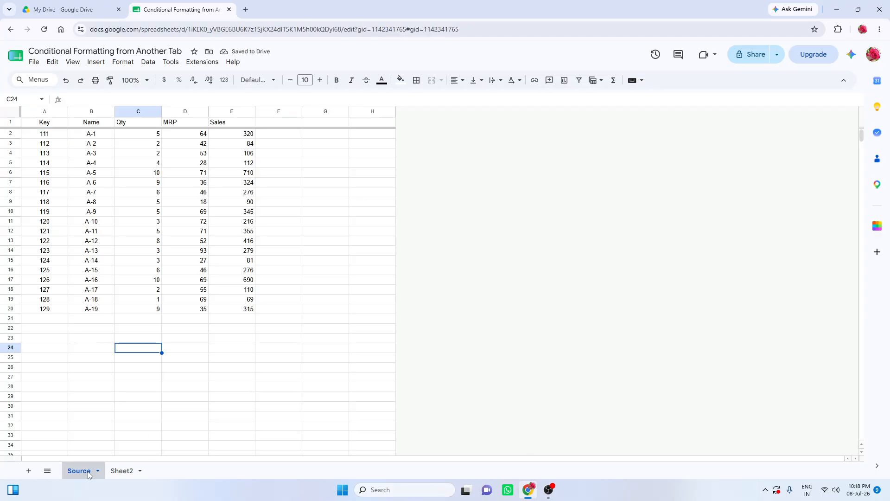
click(45, 112)
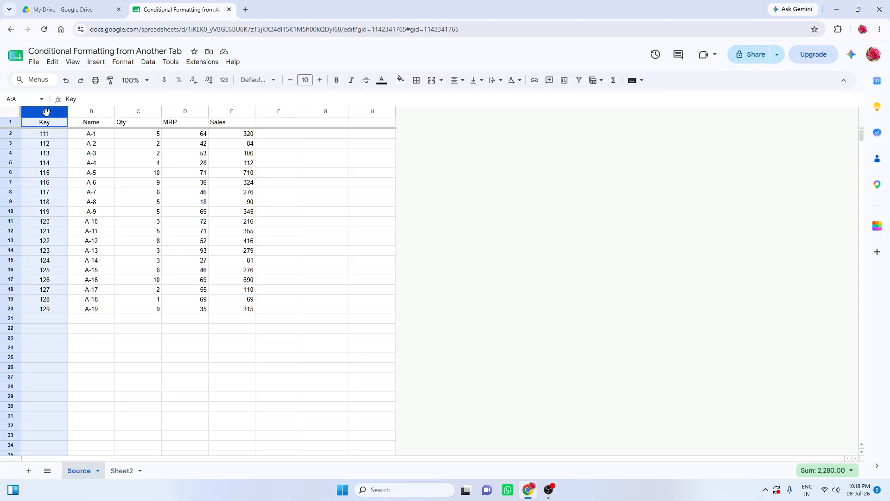
click(122, 471)
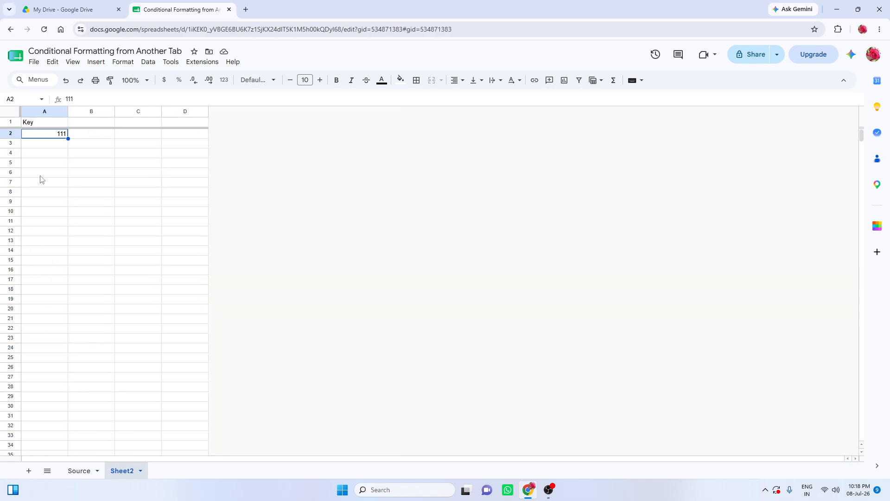
text(129)
key(Return)
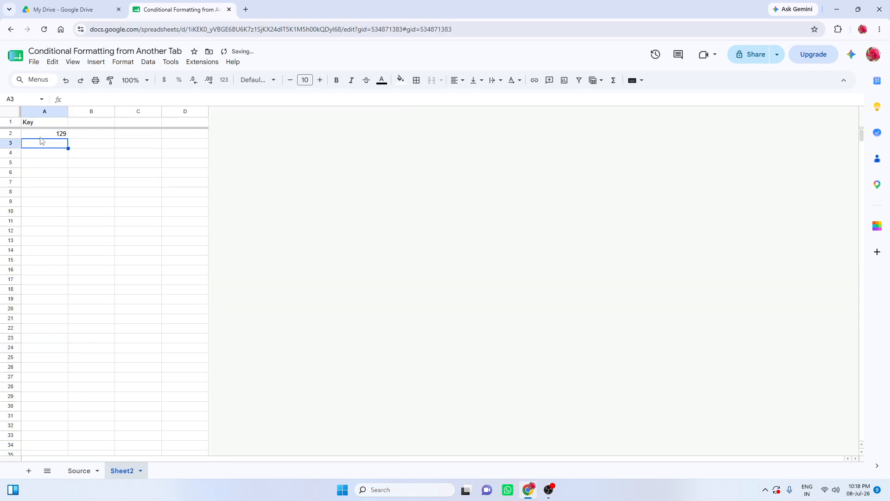
click(51, 134)
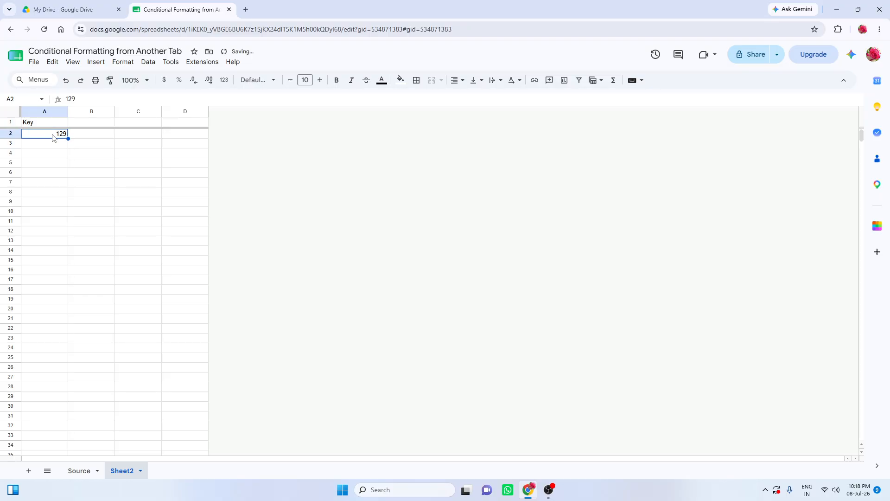
Step: Compare against the Source sheet's keys again and enter 145 in cell A2 of Sheet2
click(74, 473)
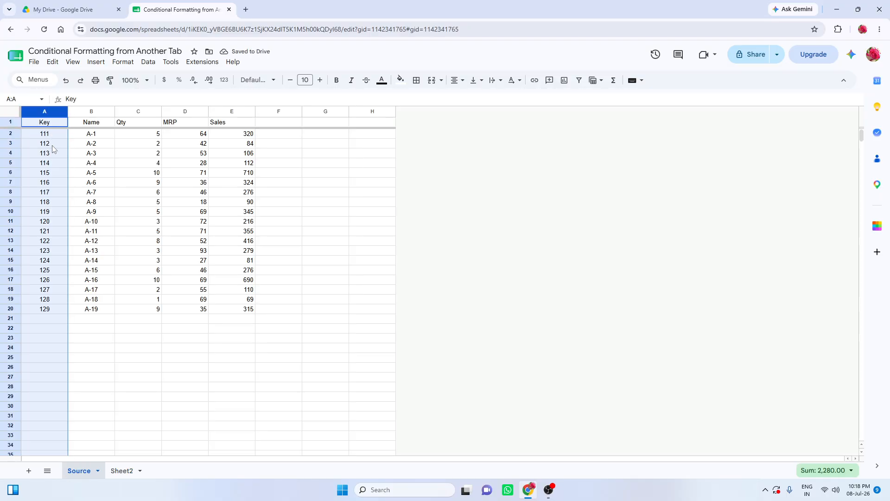
click(120, 472)
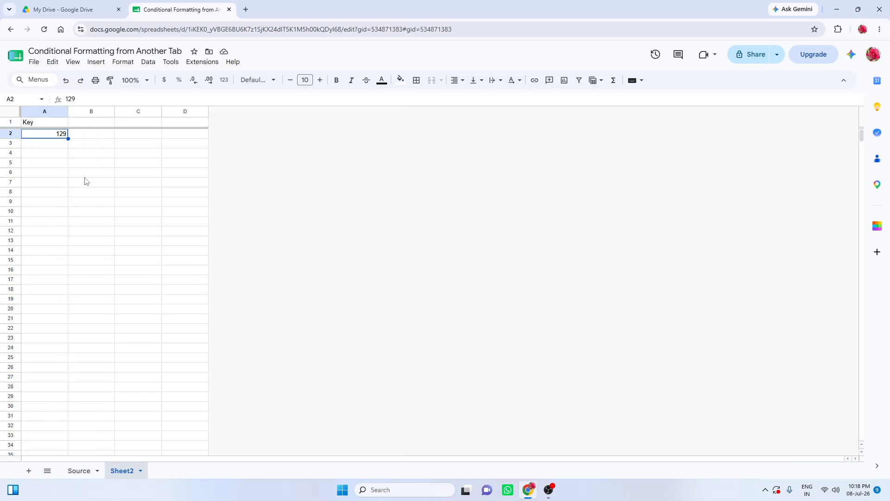
text(145)
key(Return)
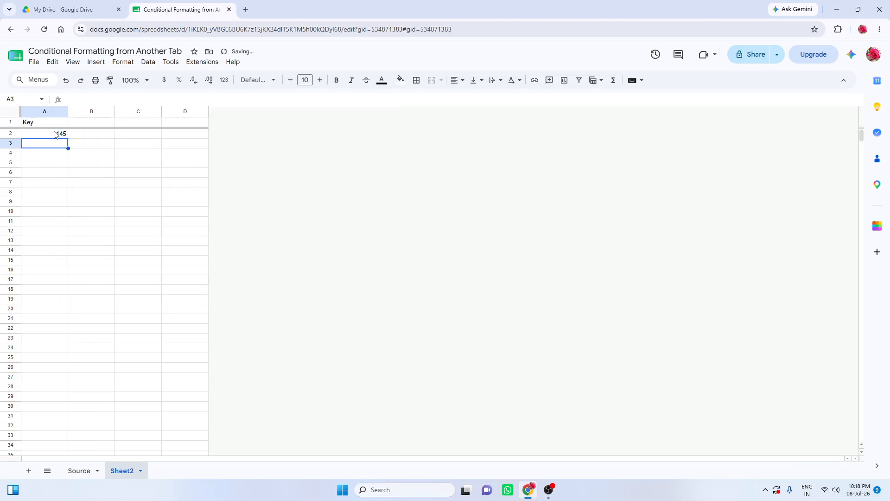
click(58, 135)
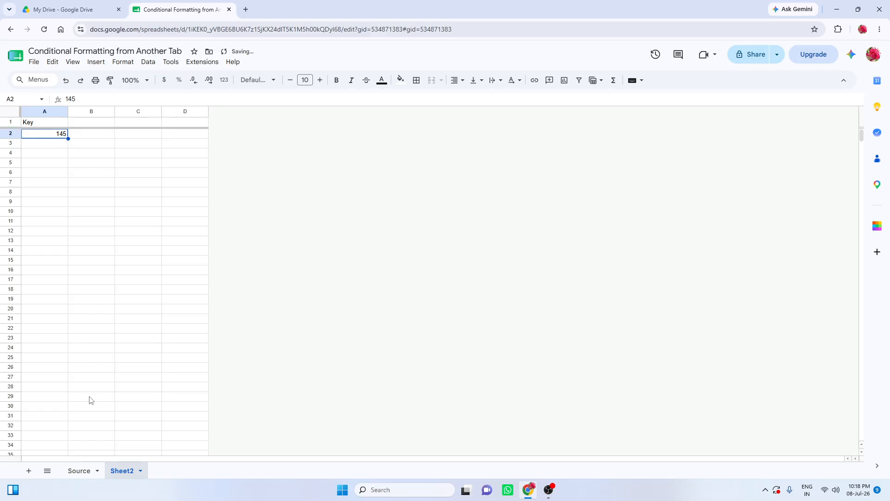
Step: Set cell A2 of Sheet2 to 112 and check the key against the Source sheet
text(112)
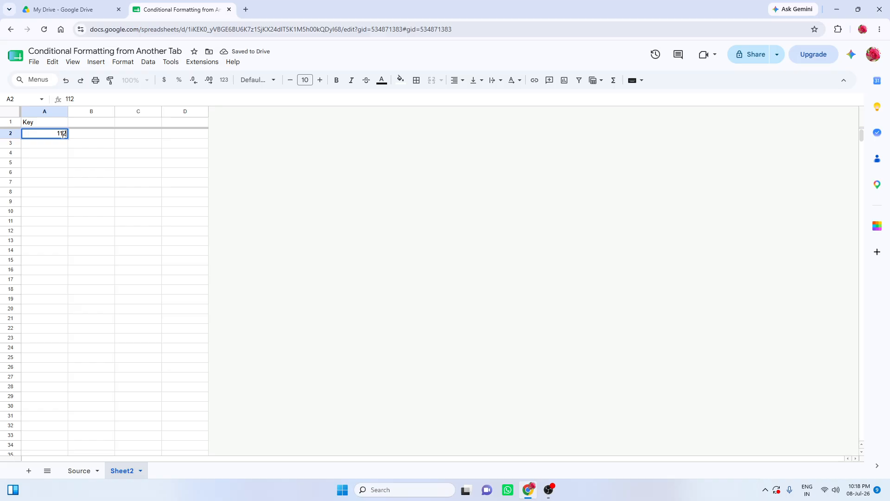
click(84, 154)
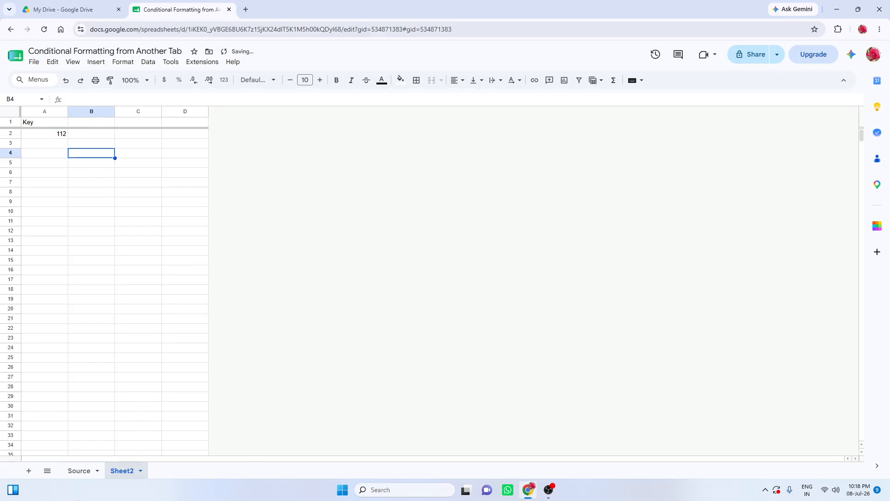
key(ctrl+shift+Page_Up)
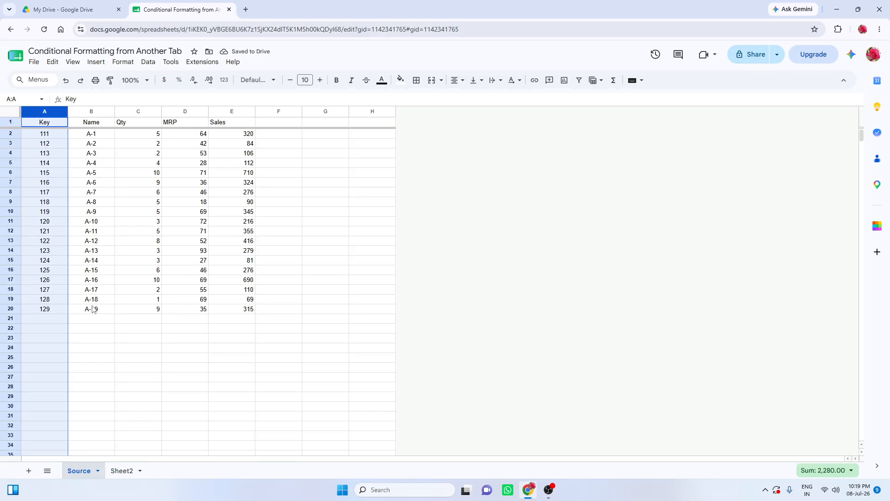
click(123, 470)
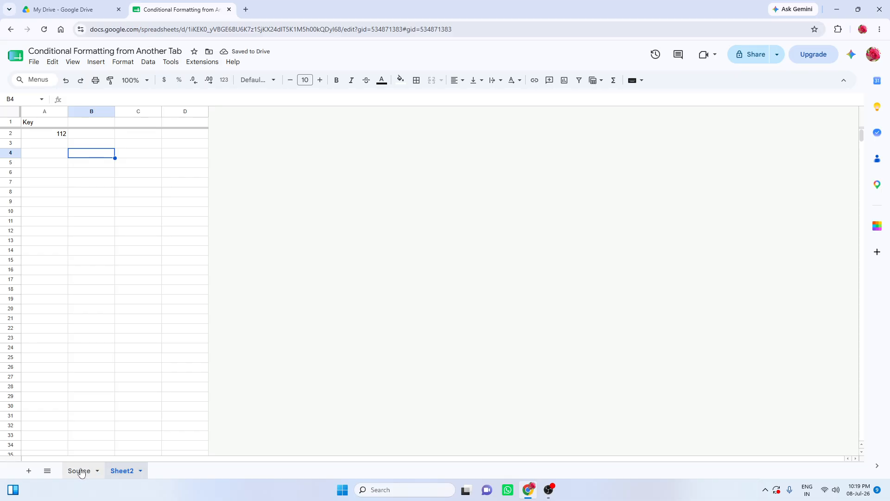
Step: Hide the Source sheet and undo the hiding, returning to cell A2 on Sheet2
right_click(78, 471)
click(85, 399)
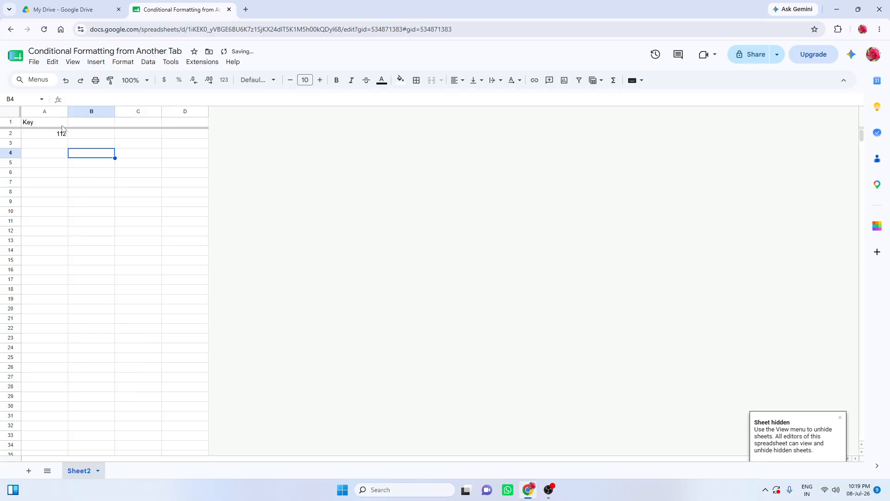
key(ctrl+z)
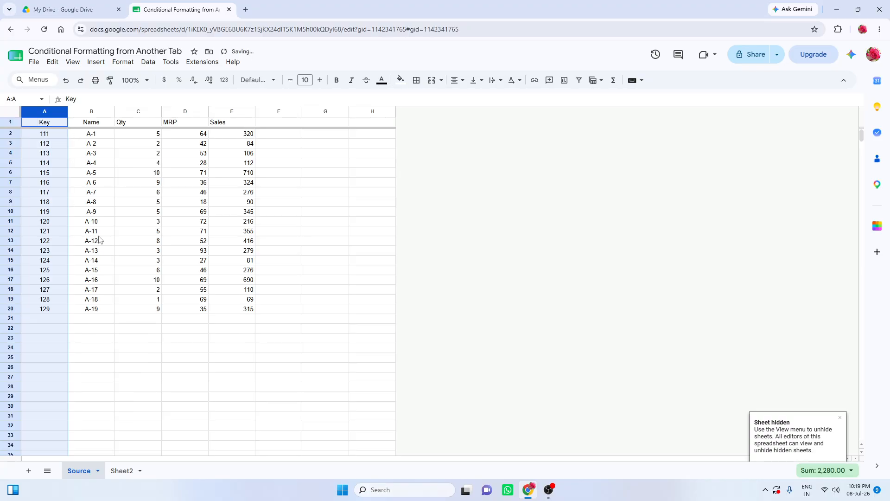
click(121, 470)
click(56, 136)
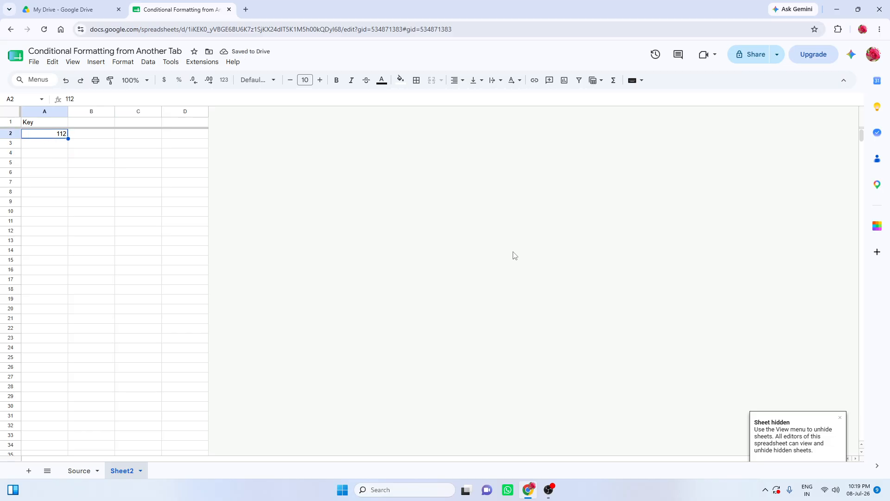
click(841, 418)
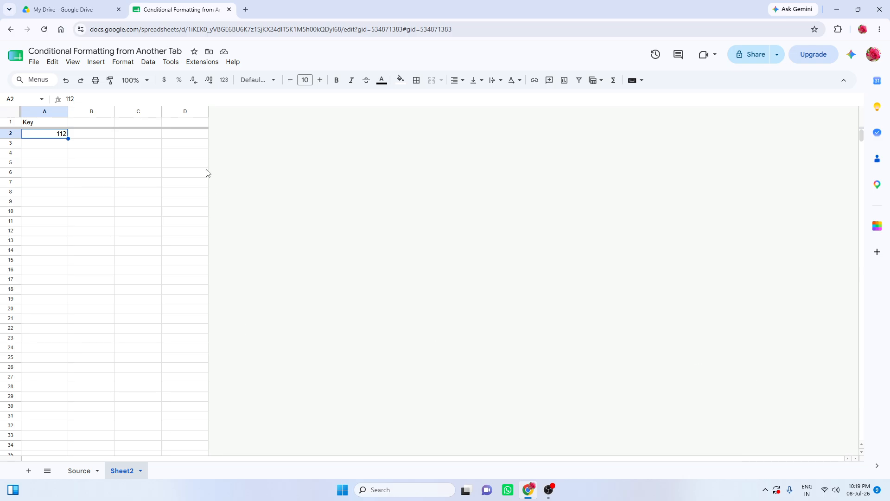
Step: Enter =COUNTIF(Source!A:A,A2) in cell B2 of Sheet2 to count the key's matches in the Source sheet's Key column
click(99, 135)
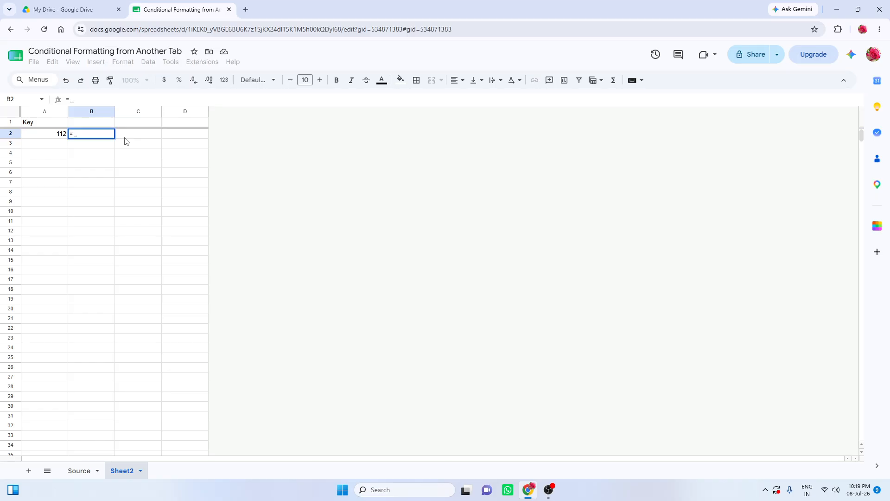
text(=countif)
key(Tab)
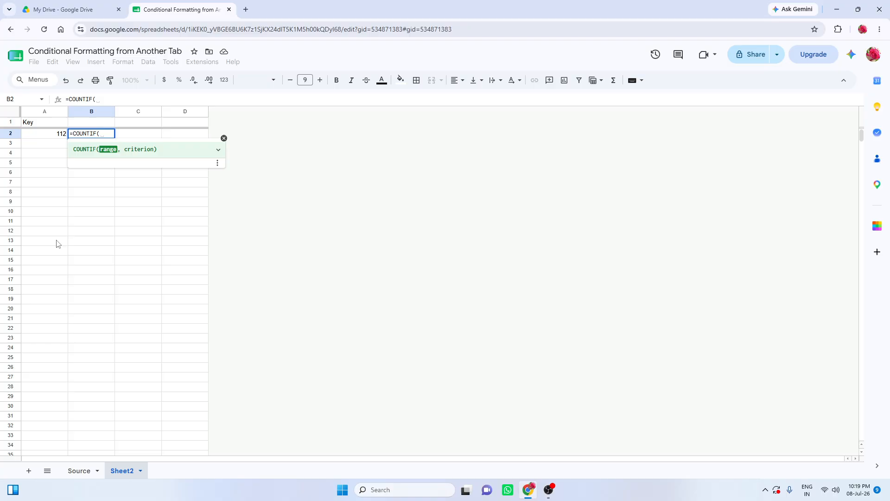
click(91, 470)
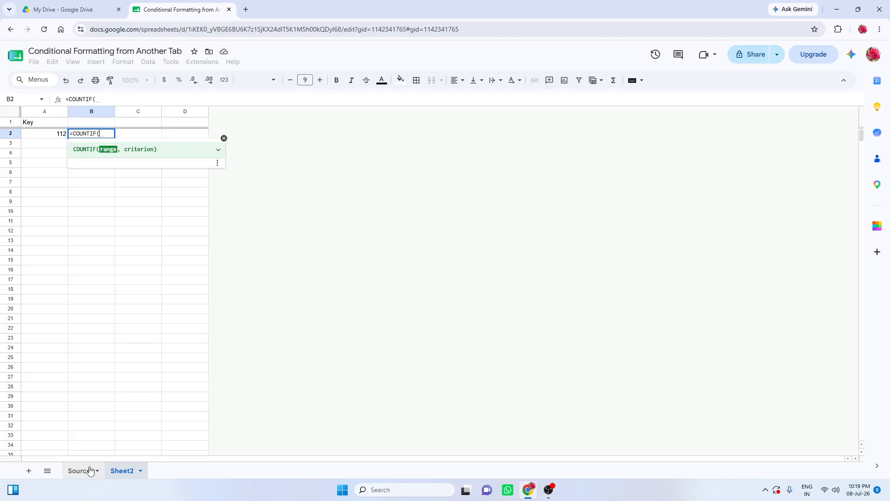
click(52, 112)
text(,)
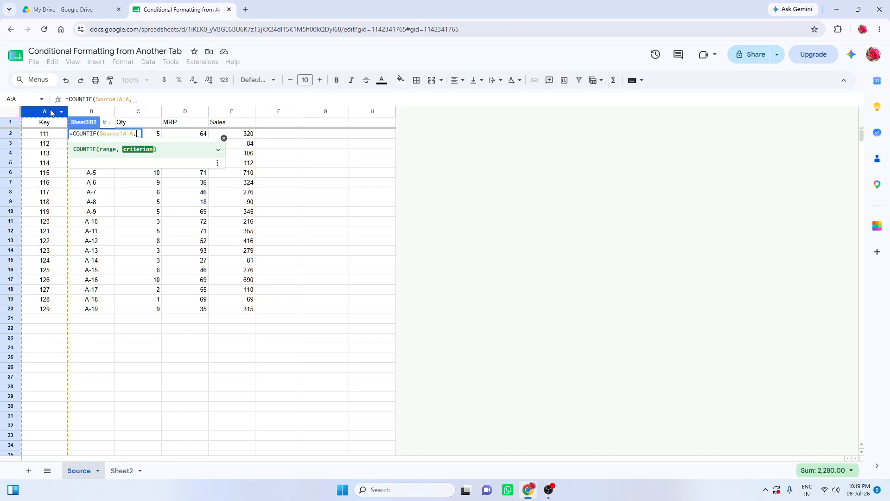
click(132, 471)
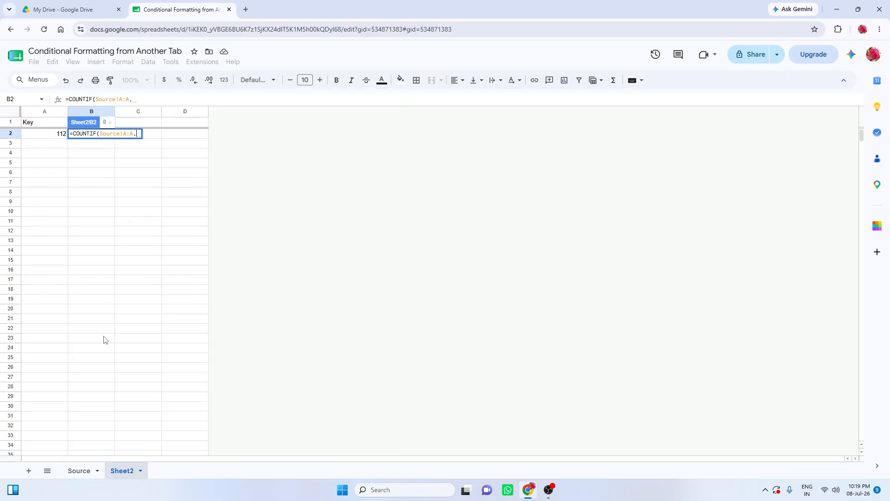
click(41, 136)
key(Return)
click(89, 135)
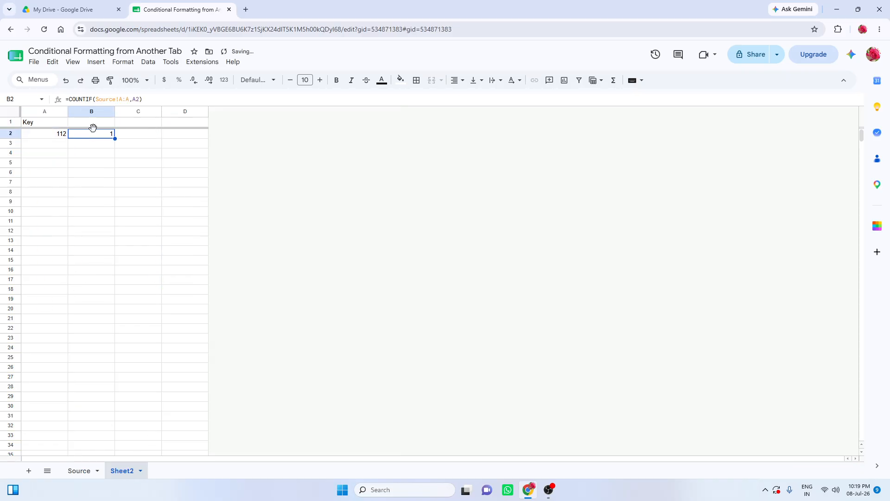
Step: Create a conditional formatting rule for cell A2 with the custom formula =$b2 and the default green style
click(123, 62)
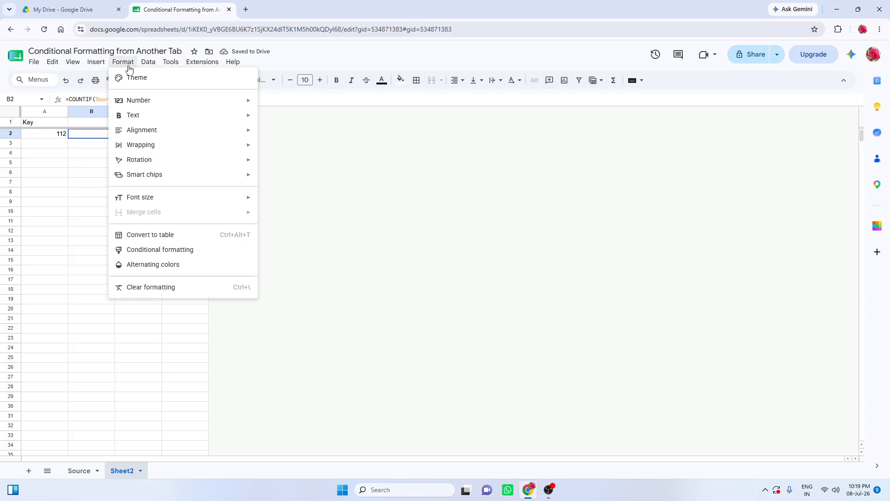
click(208, 254)
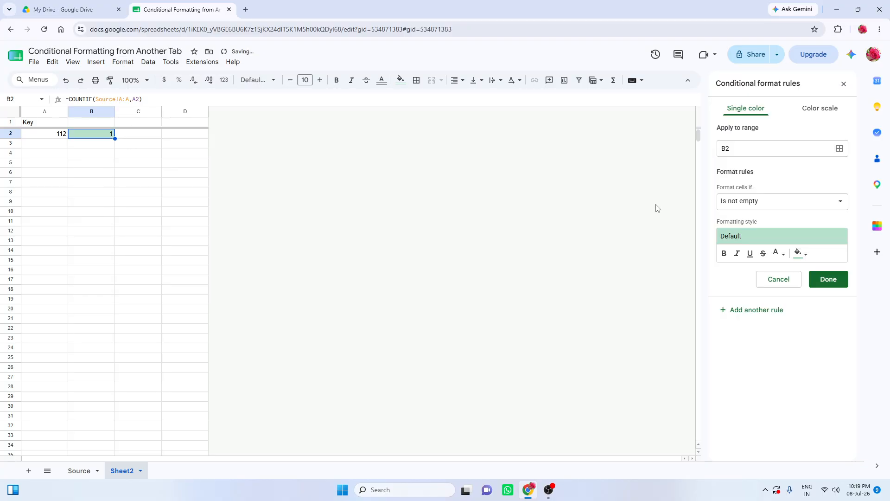
click(756, 148)
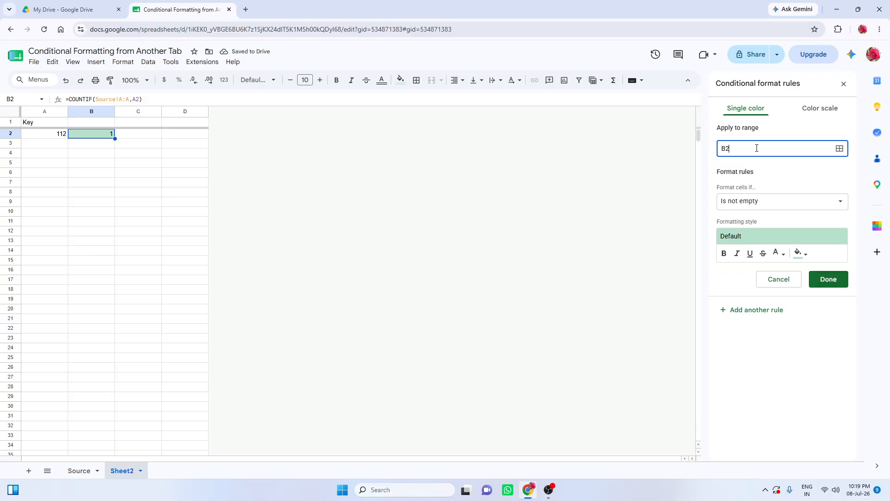
click(759, 201)
scroll(763, 395, down, 1)
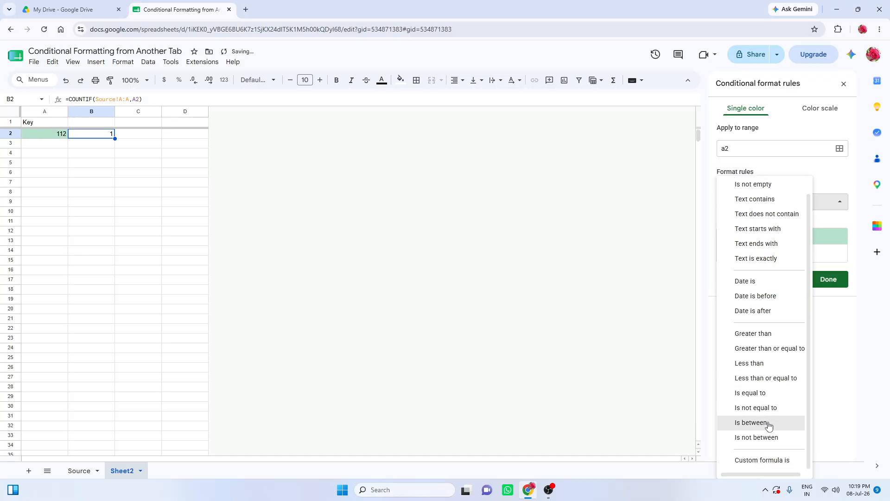
click(778, 458)
click(750, 222)
text(=)
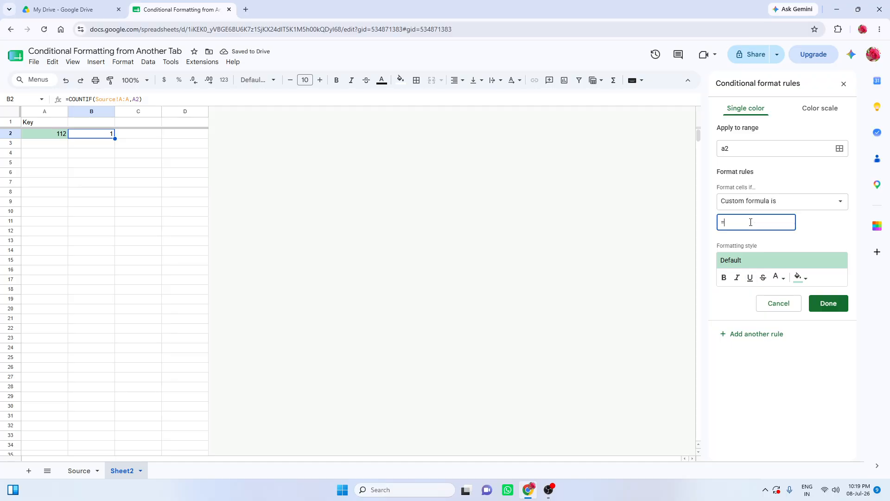
text($b2)
click(829, 307)
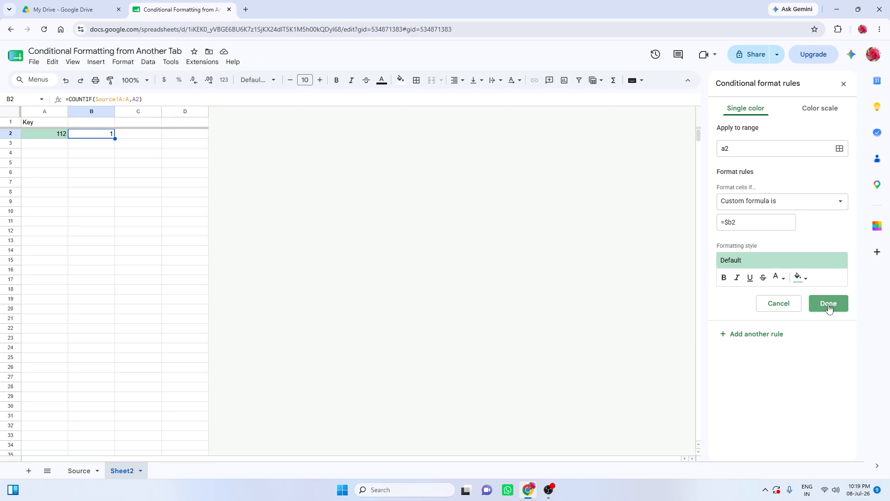
Step: Close the conditional formatting rules, set cell A2 to 120, and check that key against the Source sheet's Key column
click(844, 84)
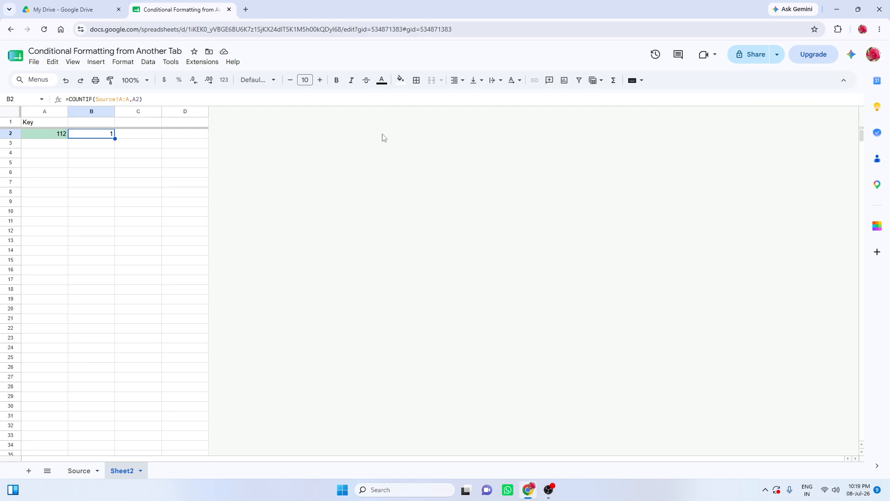
click(34, 135)
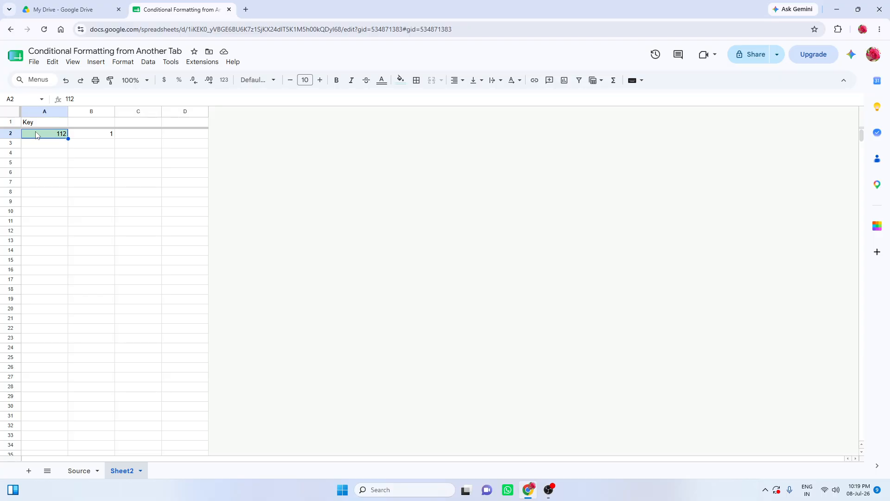
text(120)
key(Return)
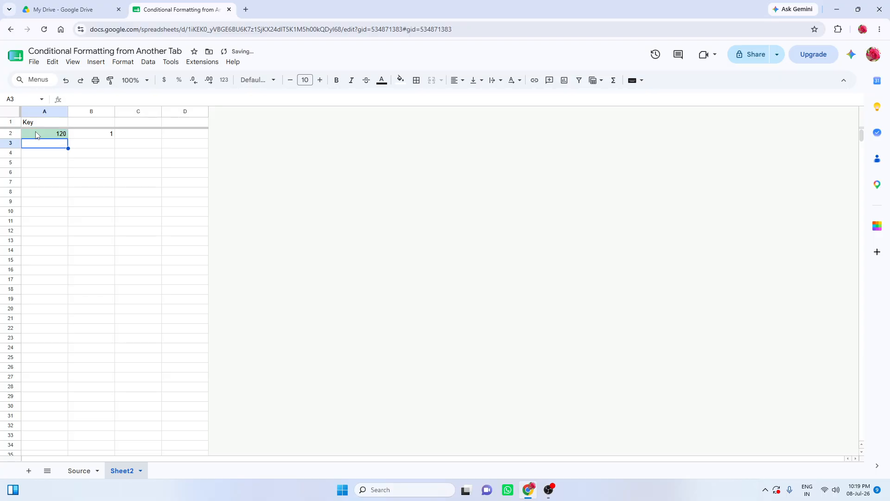
click(37, 135)
click(78, 469)
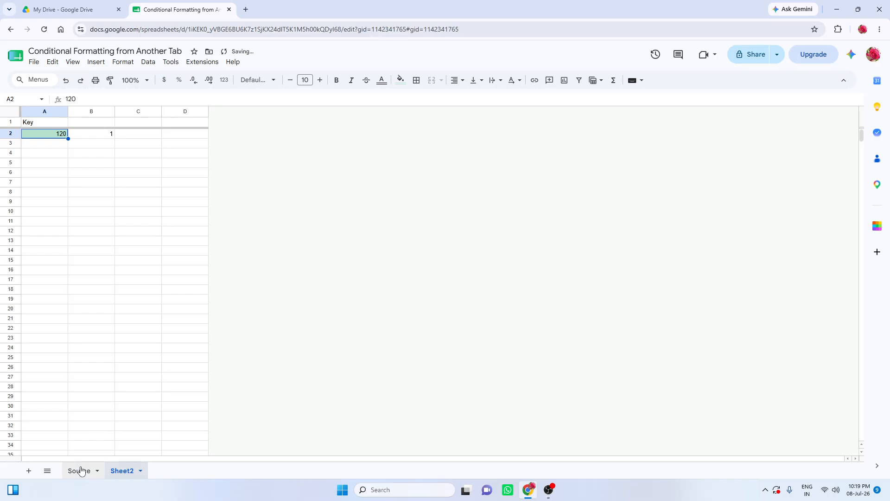
click(121, 470)
click(75, 470)
click(51, 223)
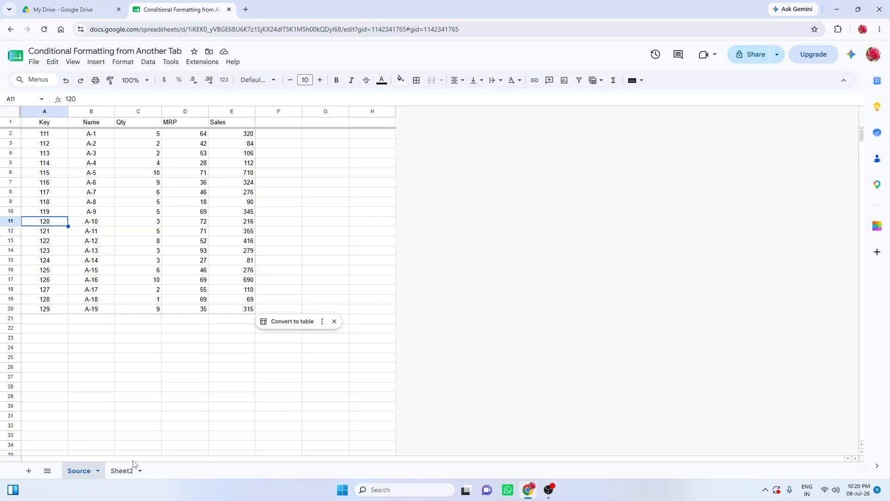
click(136, 471)
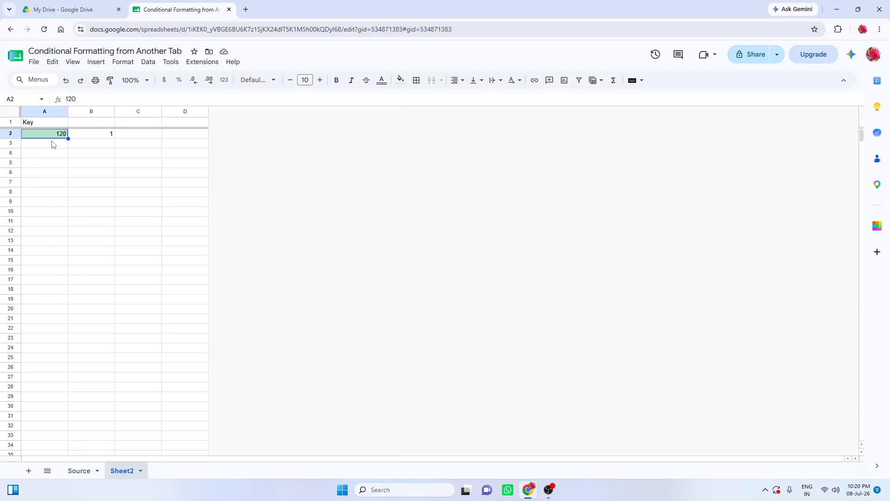
Step: Test the highlight by setting cell A2 of Sheet2 to 145 and replacing it with 113
text(145)
key(Return)
click(53, 136)
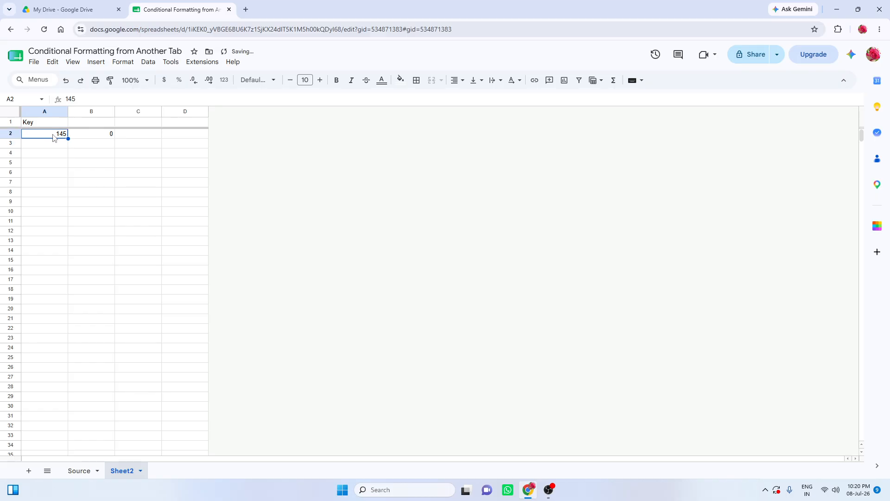
click(104, 135)
click(48, 135)
text(113)
key(Tab)
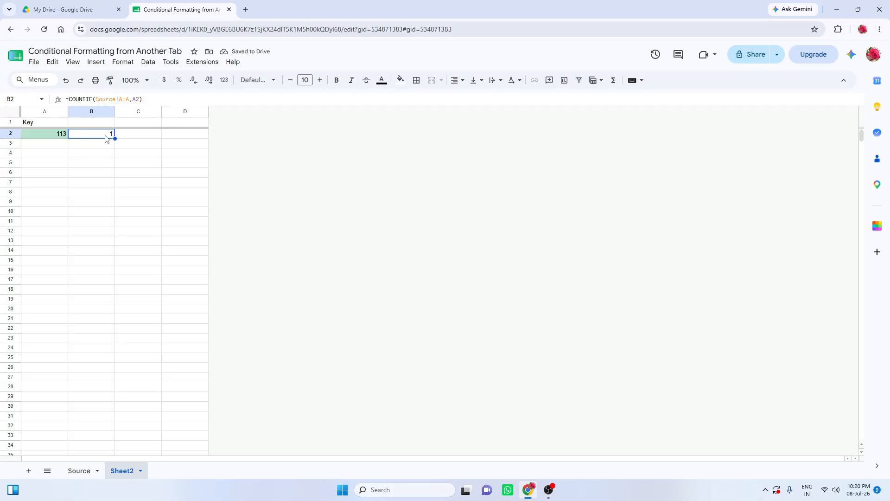
Step: Examine the key in cell A2 and the COUNTIF formula in cell B2 that drives its highlight
drag(50, 140, 81, 140)
click(84, 140)
click(59, 140)
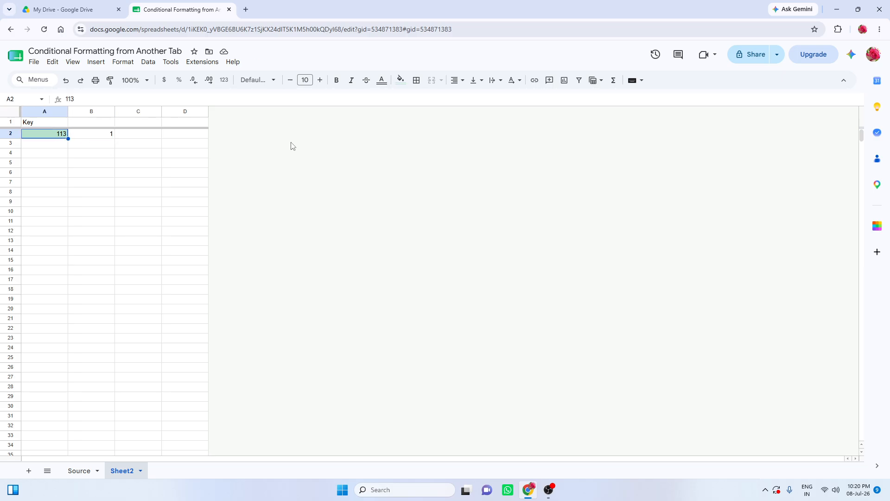
click(107, 137)
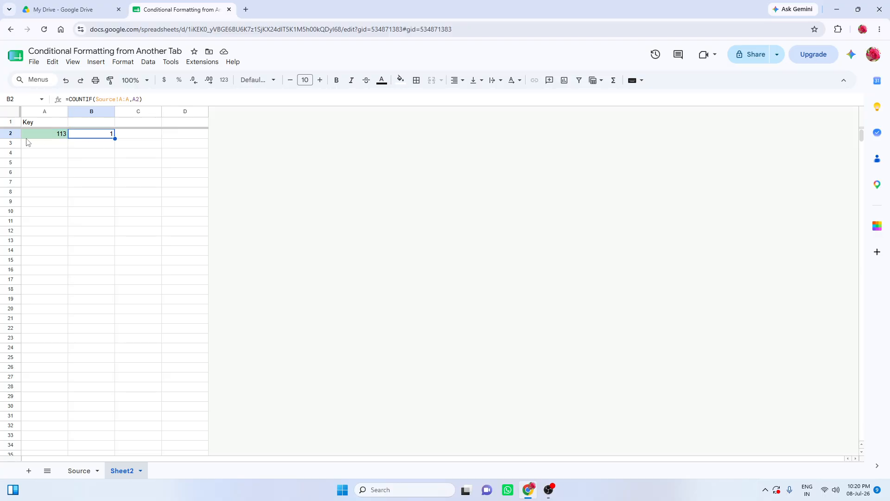
click(41, 137)
click(88, 134)
drag(69, 98, 188, 96)
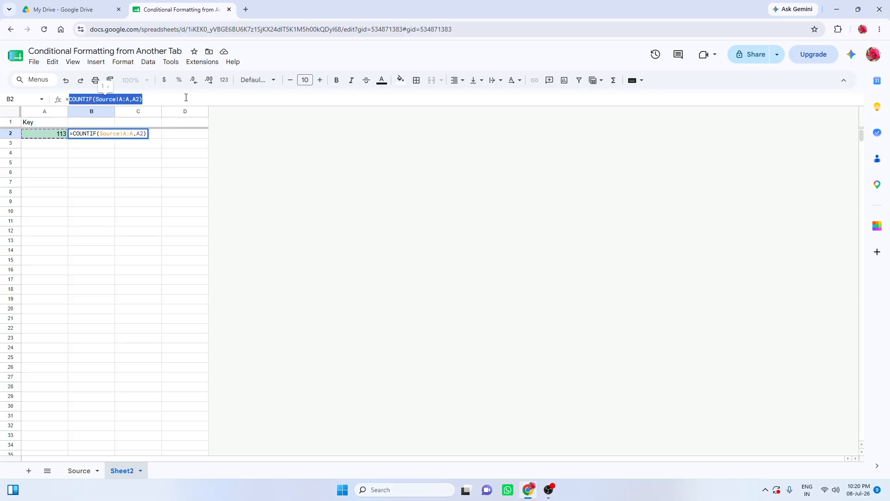
key(Escape)
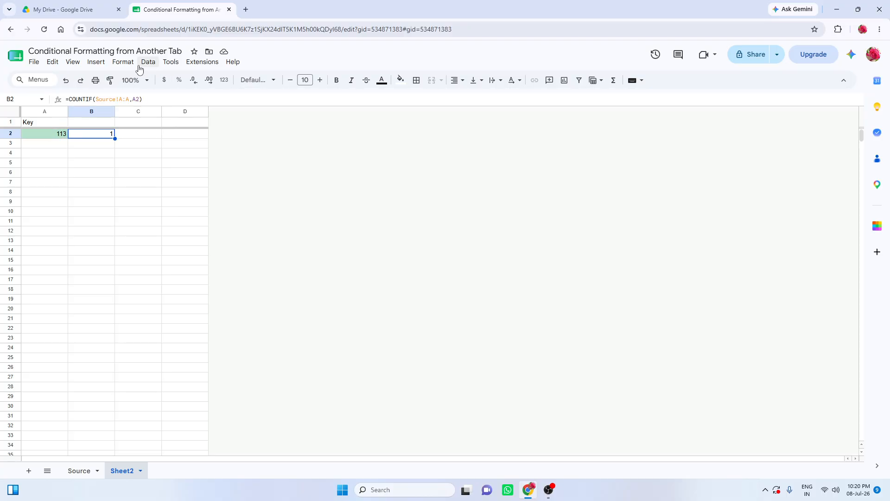
click(123, 61)
click(195, 250)
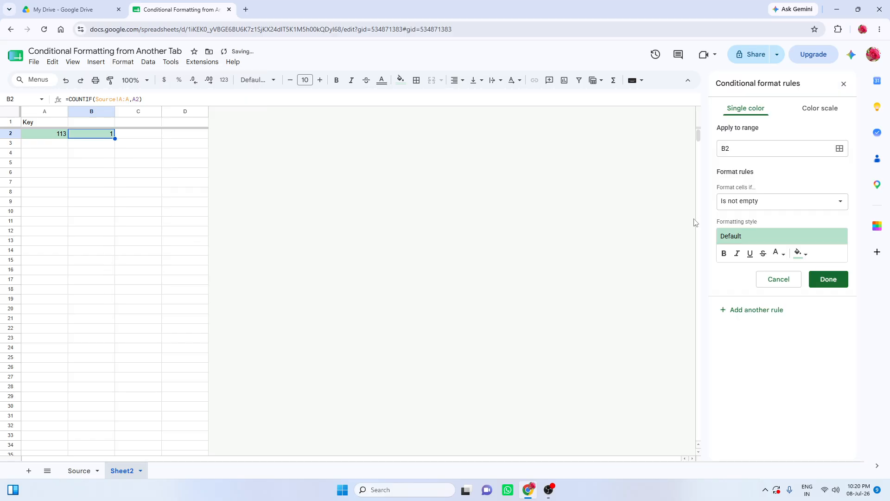
click(764, 204)
click(764, 204)
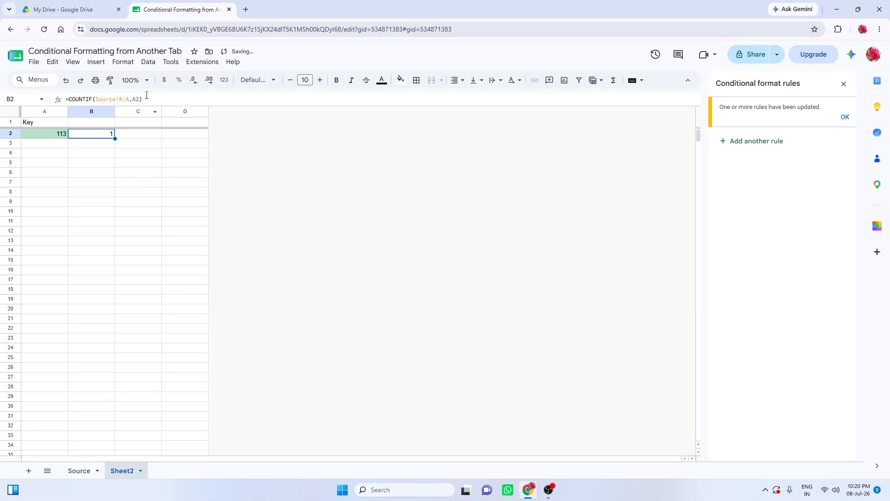
Step: Try to use B2's formula =COUNTIF(Source!A:A,A2) directly as the custom formula of cell A2's conditional formatting rule
mouse_move(144, 97)
mouse_down()
mouse_move(112, 97)
mouse_move(143, 98)
mouse_up()
key(ctrl+c)
click(70, 96)
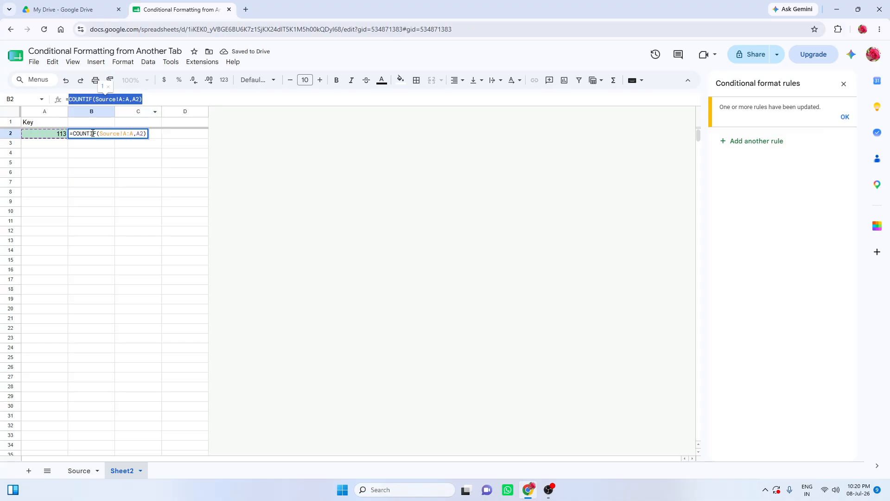
key(Escape)
click(53, 135)
click(772, 144)
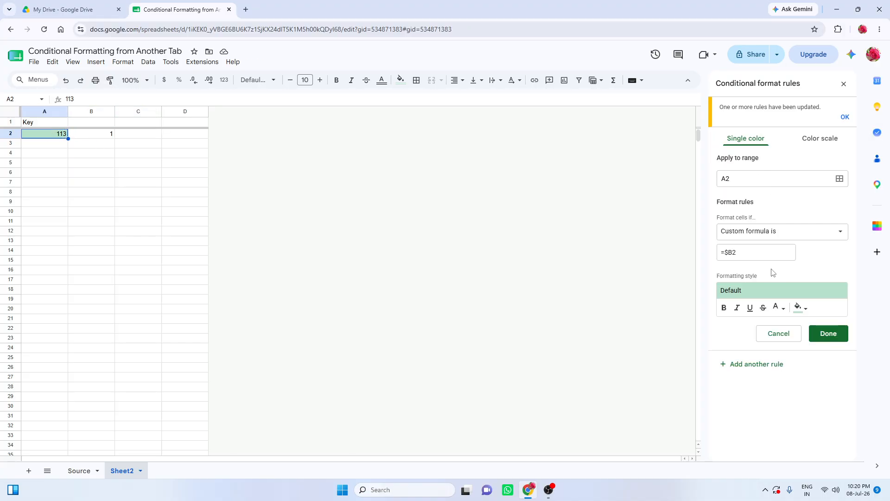
drag(740, 250, 693, 227)
key(ctrl+v)
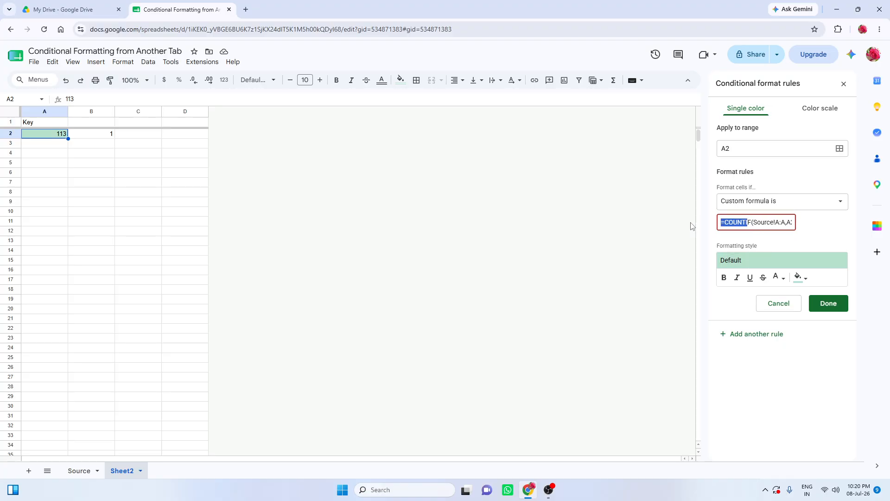
click(836, 306)
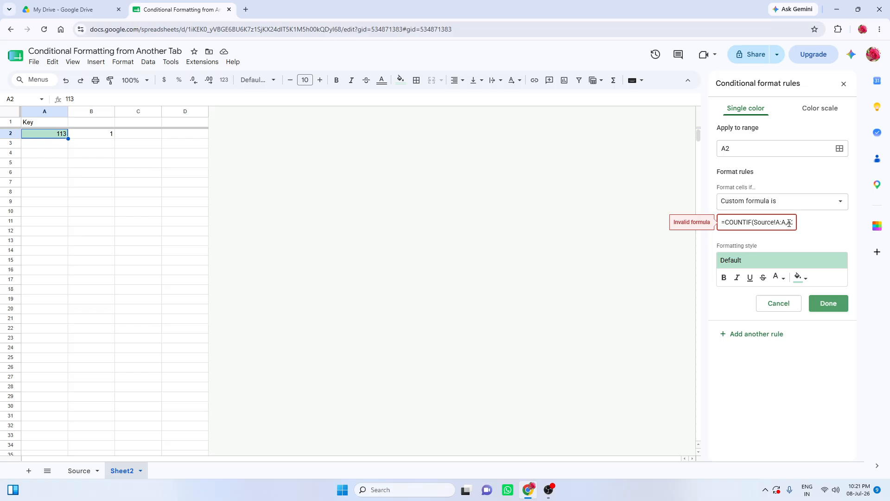
click(765, 224)
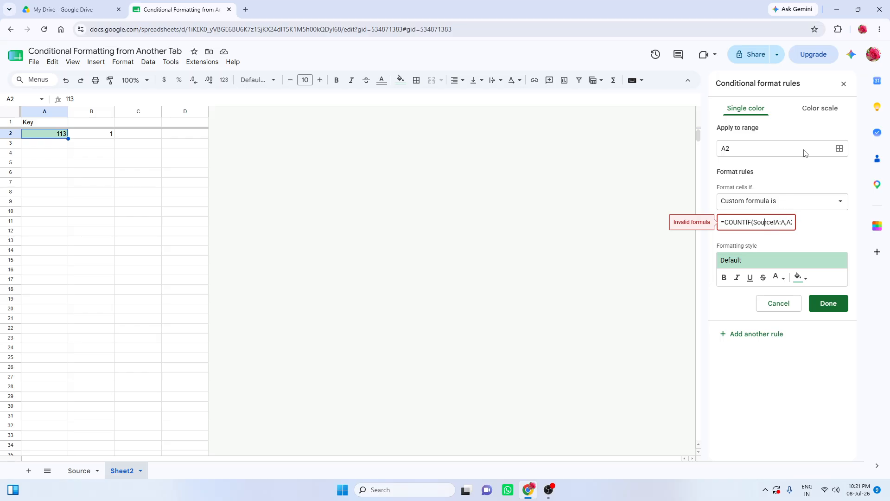
key(Escape)
key(Escape)
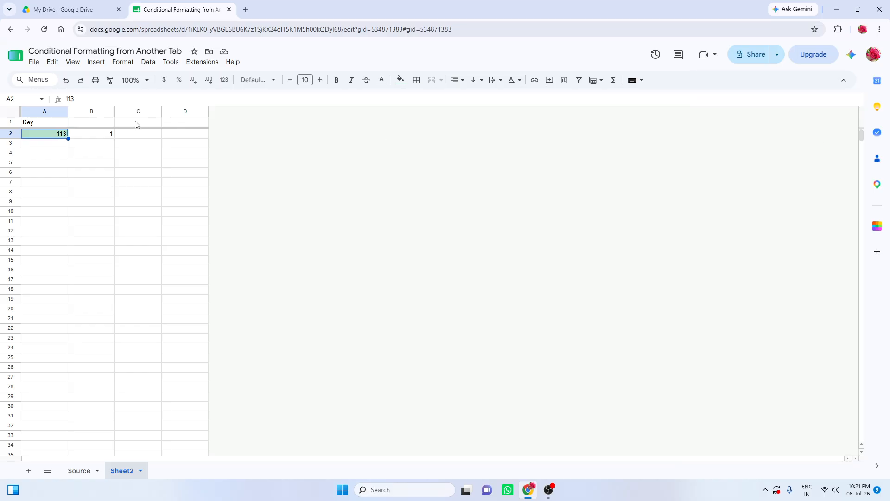
Step: Wrap the Source range in B2's formula with INDIRECT, giving =COUNTIF(indirect("Source!A:A"),A2)
click(109, 137)
click(99, 100)
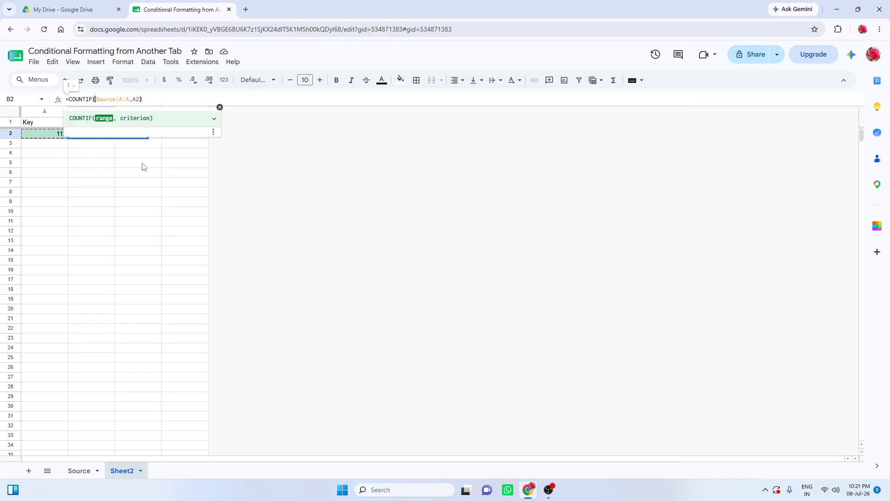
text(indirect()
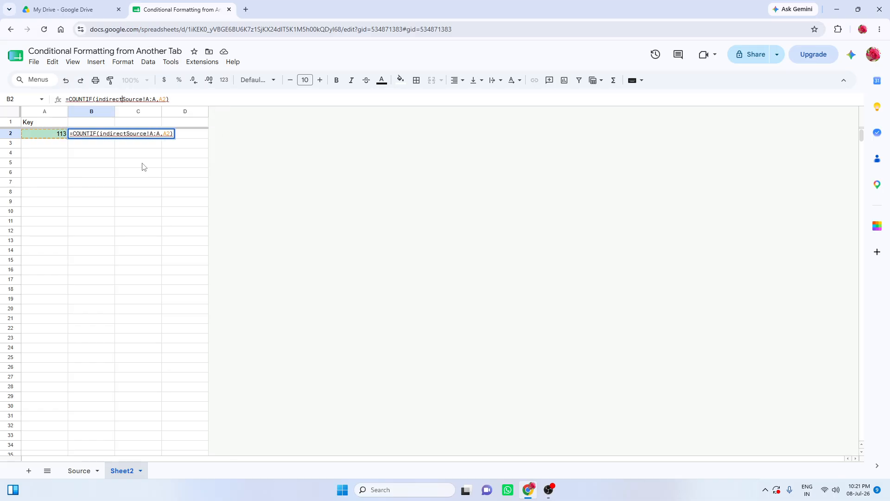
text("Source!A:A")
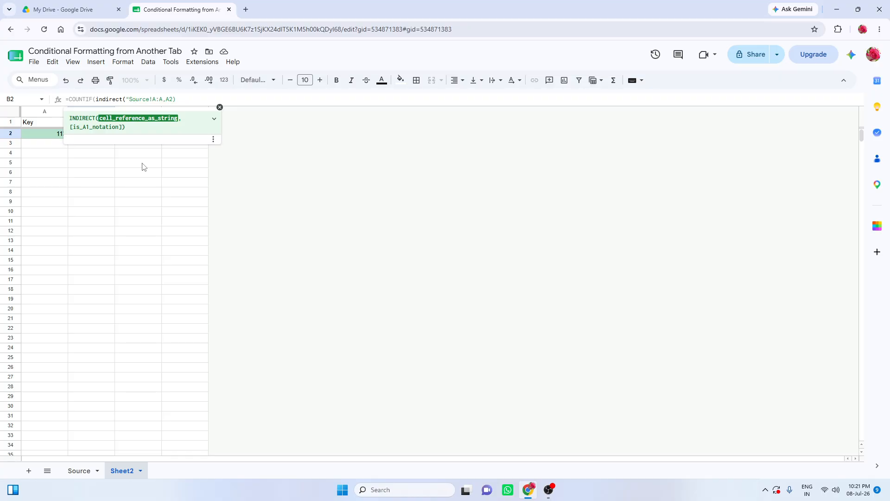
text())
key(Return)
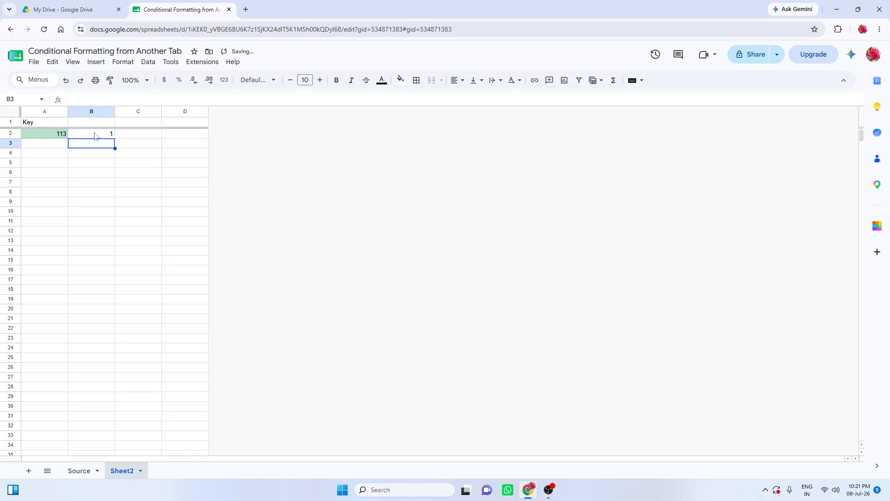
Step: Copy B2's formula into cell A2's conditional formatting rule as the custom formula =COUNTIF(indirect("Source!A:A"),A2)
key(Up)
drag(69, 99, 254, 98)
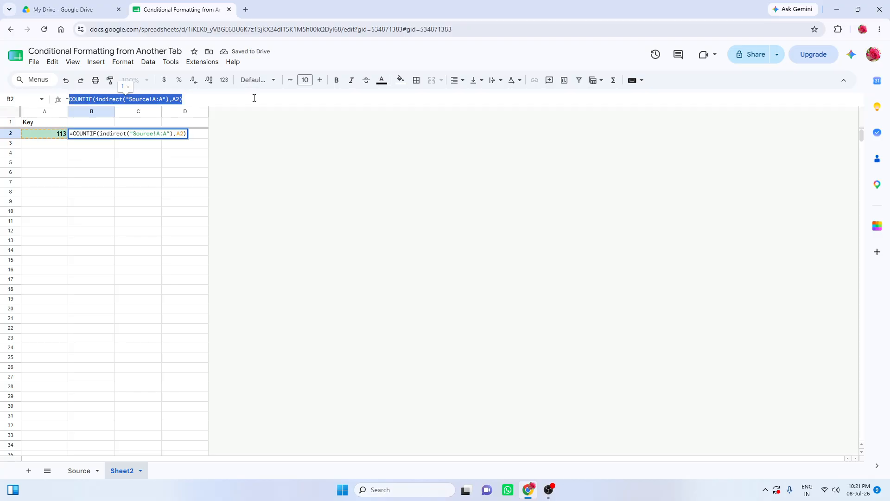
key(Escape)
click(64, 133)
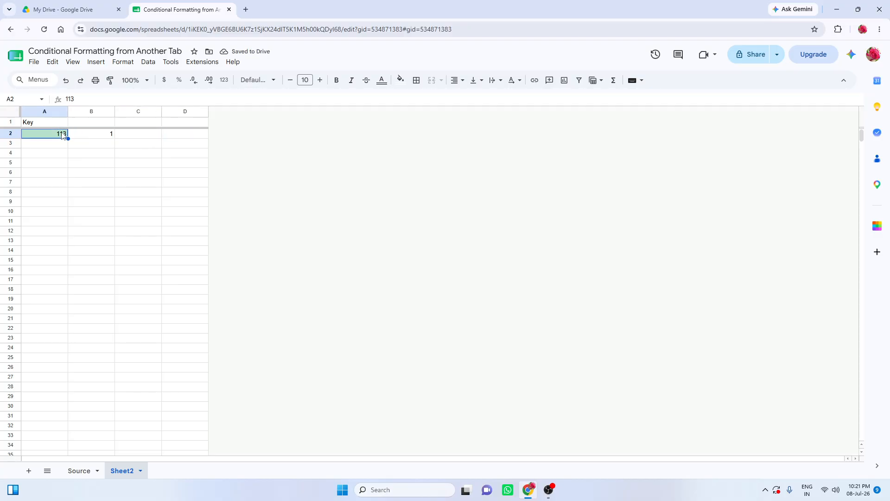
click(123, 61)
click(212, 249)
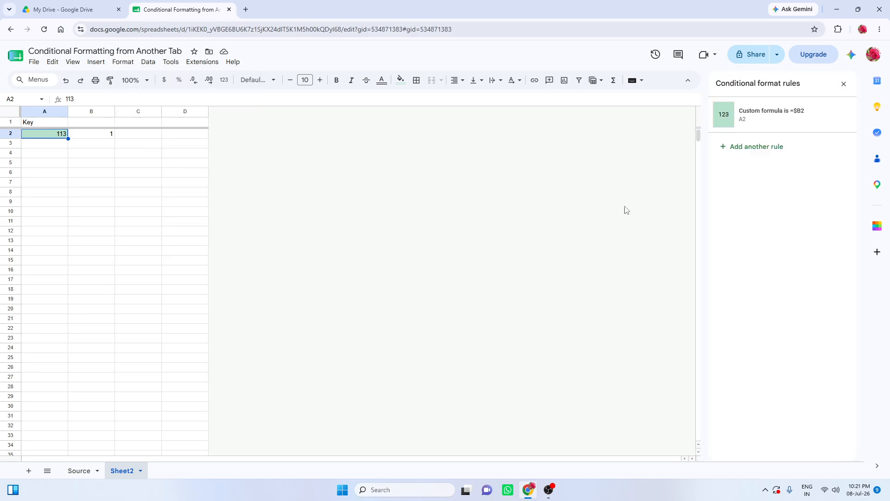
click(771, 121)
drag(726, 220, 733, 221)
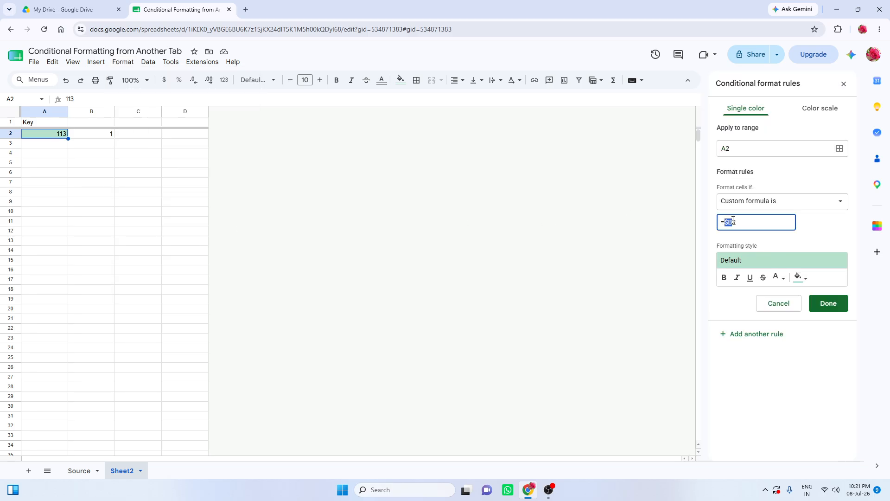
text(countif(indirect("Source!A:A"),A2))
Step: Make the rule's column references absolute as Source!$A:$A and $A2, save the rule and close the conditional formatting rules
text($)
key(Right)
key(Right)
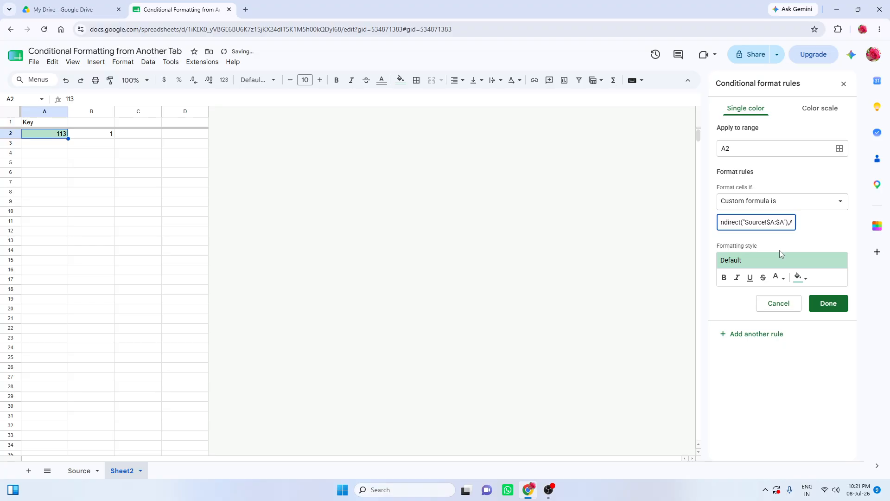
key(Right)
key(Right)
key(Right)
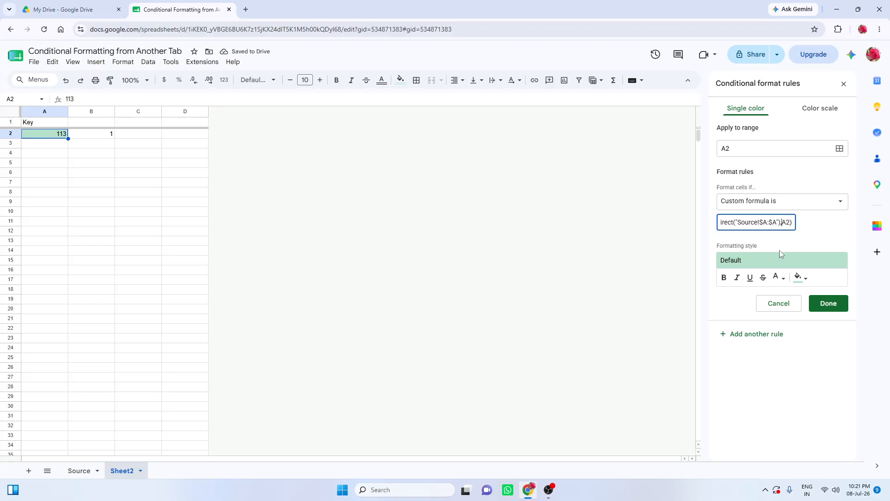
text($)
click(824, 302)
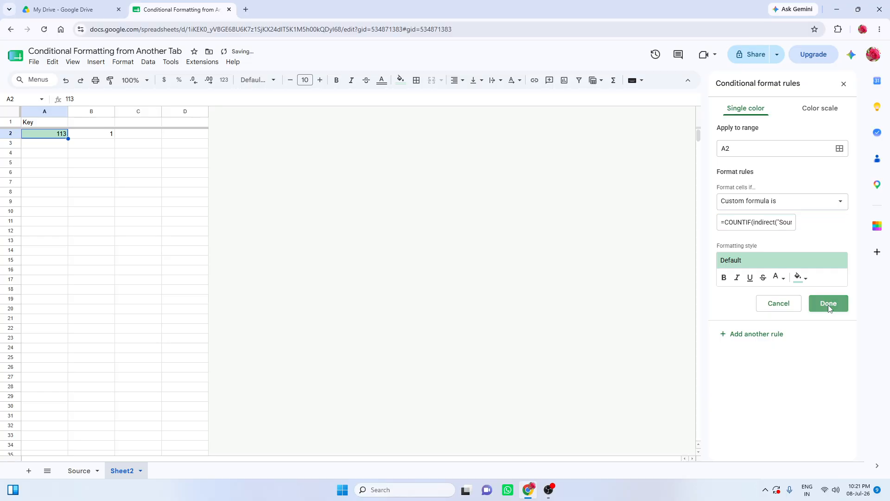
click(844, 84)
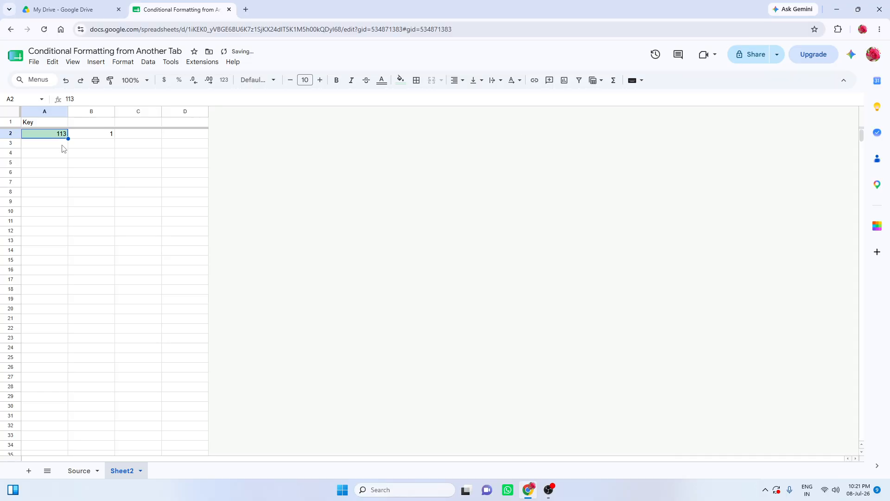
Step: Clear the helper formula from cell B2 and set cell A2 to 111 to test the rule on its own
click(107, 136)
key(Delete)
key(Left)
text(111)
key(Return)
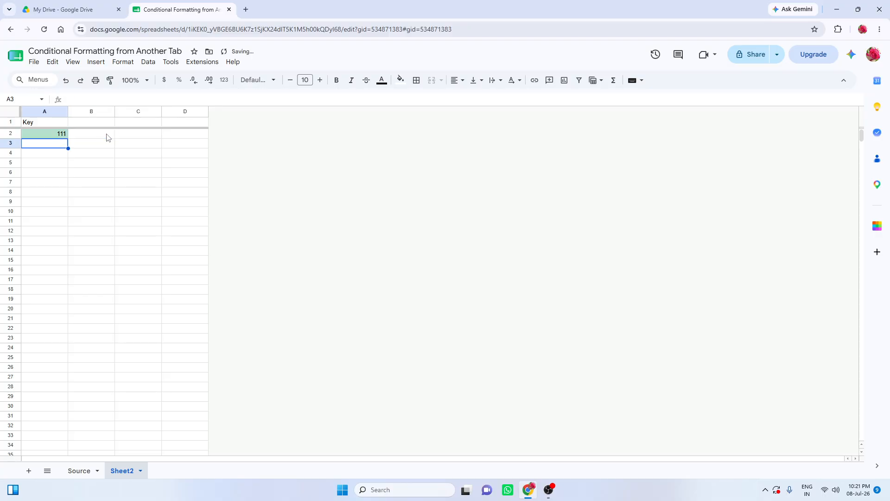
Step: Look up the keys on the Source sheet and set cell A2 of Sheet2 to the unlisted key 130
key(Up)
click(86, 471)
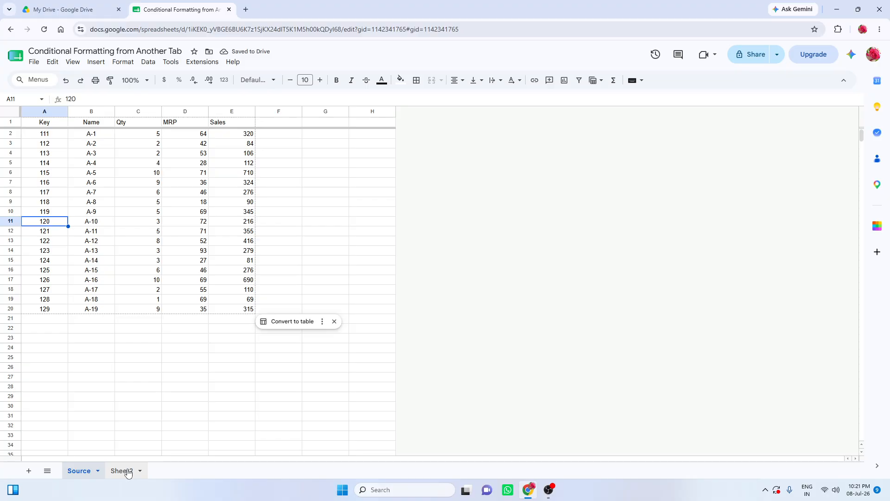
click(124, 470)
text(130)
key(Return)
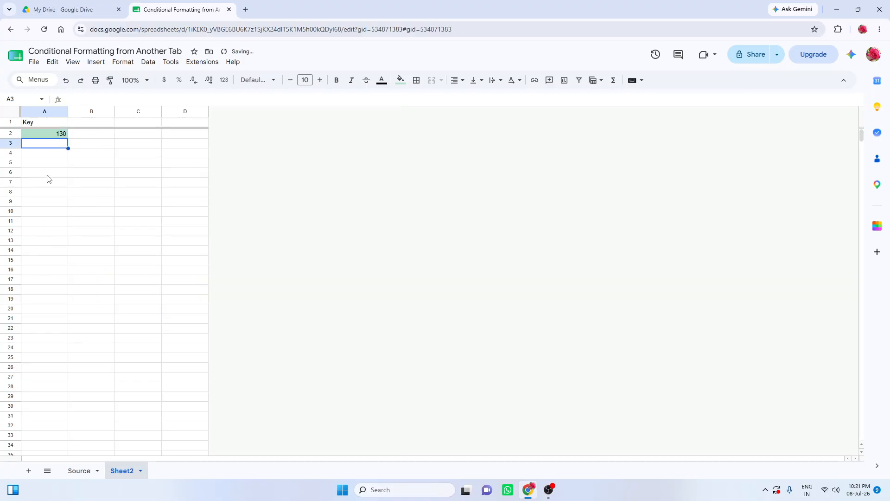
Step: Set cell A2 of Sheet2 to 112 to test the rule with a listed key
click(51, 135)
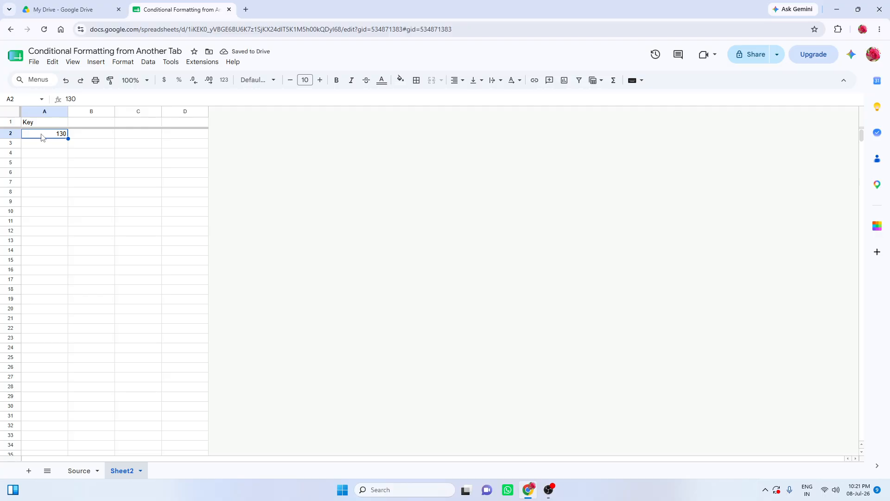
text(1112)
key(Escape)
text(112)
key(Return)
click(44, 135)
click(80, 138)
click(60, 138)
click(548, 490)
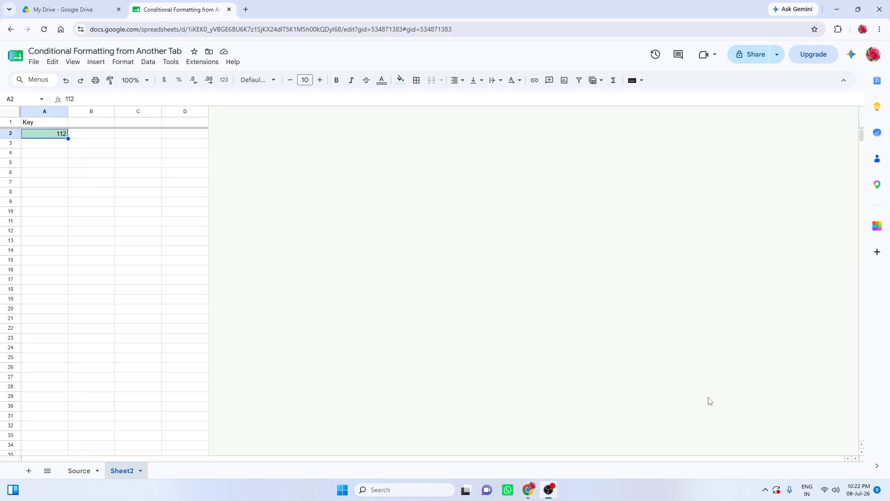